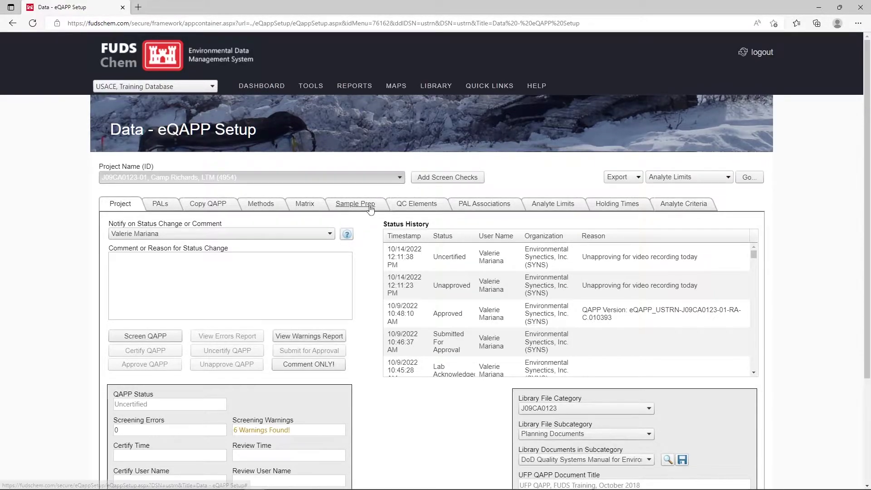
Open the project's Sample Prep records and filter them by analysis method 6010
left_click(369, 206)
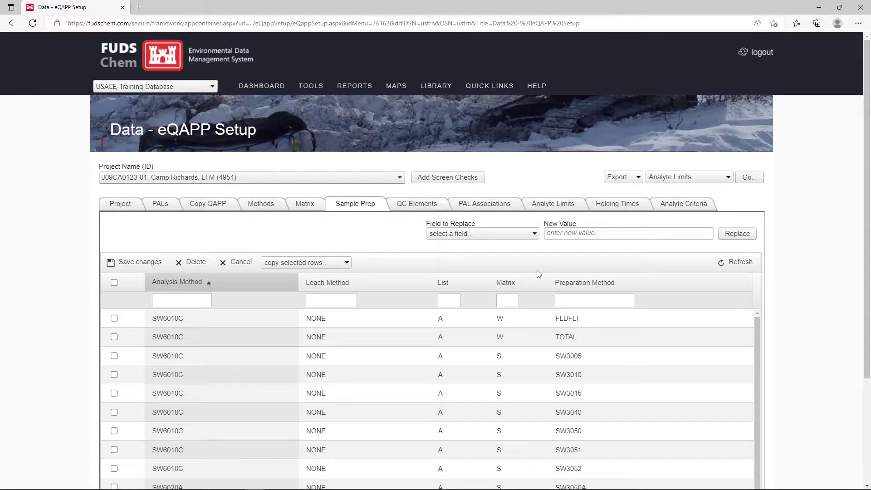
left_click(189, 299)
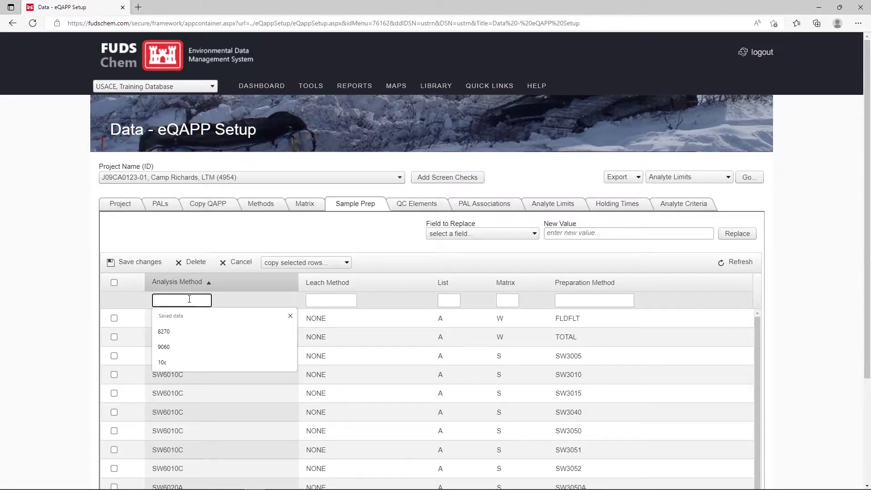
type("6010")
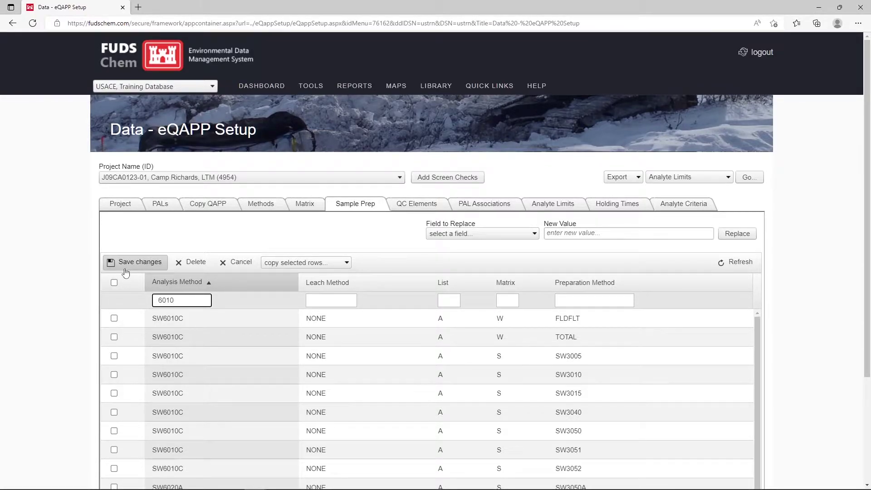
left_click(232, 285)
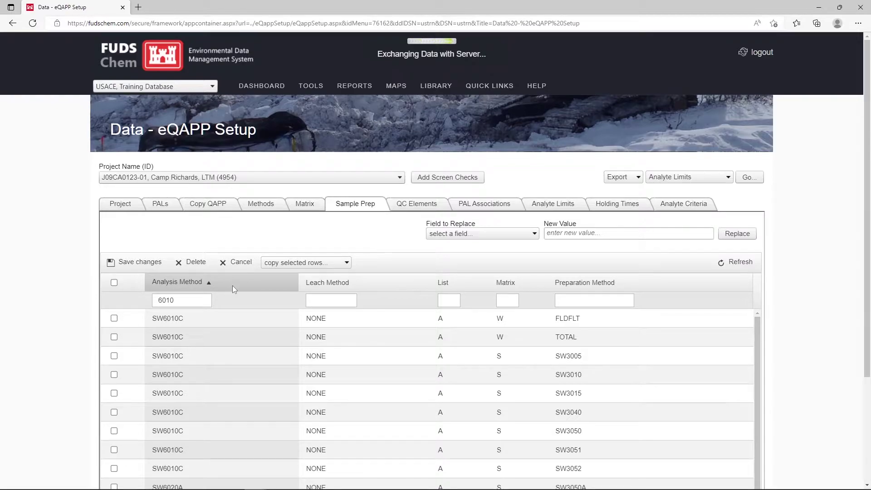
scroll(234, 289, "down", 1)
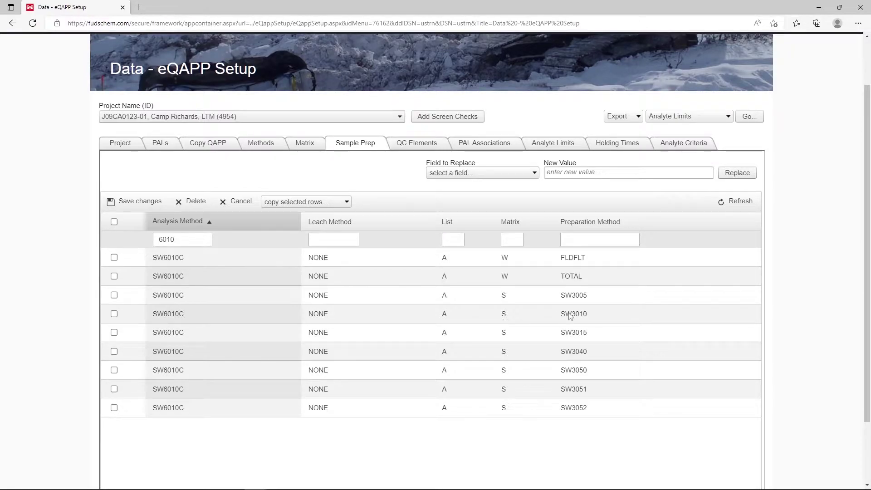
Change the preparation method of the SW6010C row that uses SW3010 to SW3010A
left_click(593, 318)
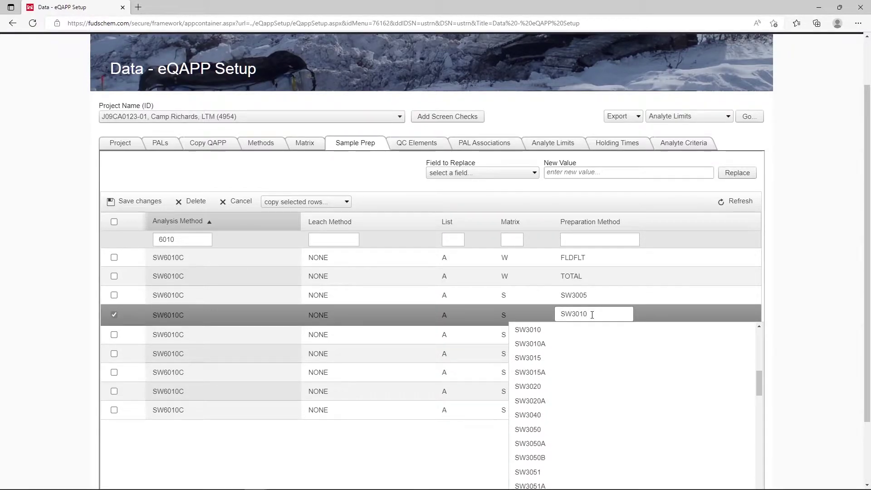
left_click(540, 347)
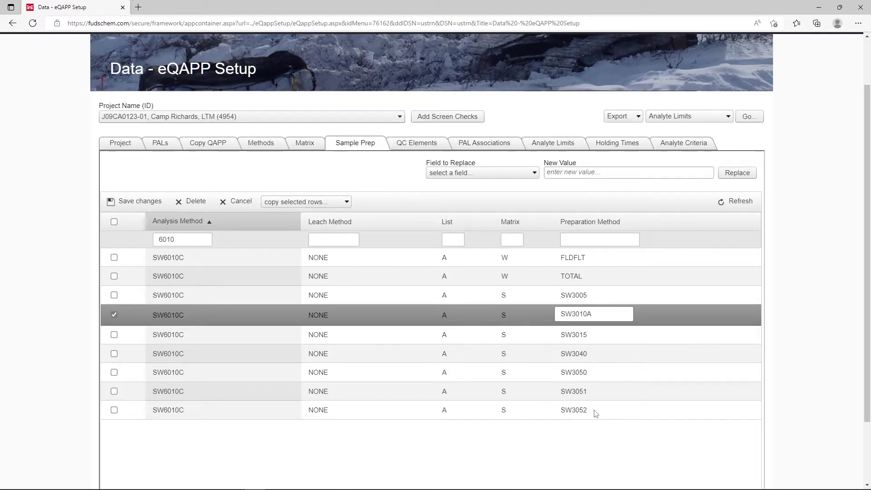
Delete the SW6010C matrix S rows for SW3005, SW3015, SW3040, SW3050, SW3051 and SW3052, and save the changes
left_click(114, 221)
left_click(113, 257)
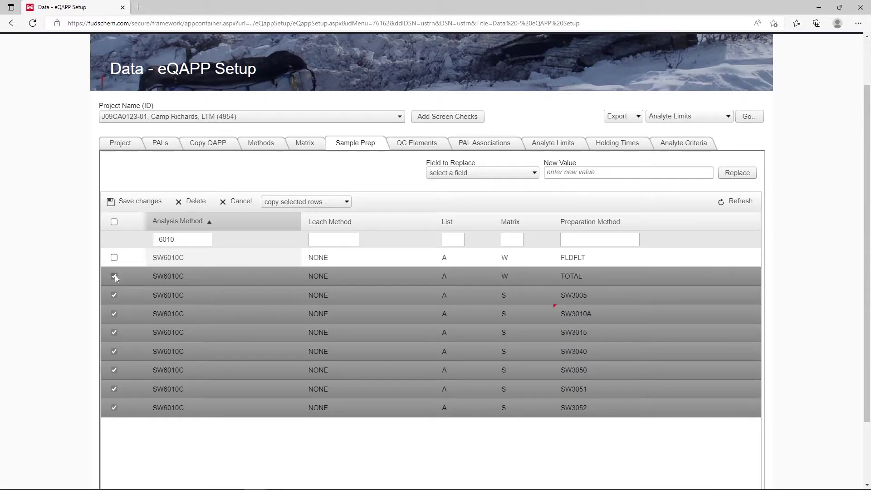
left_click(114, 275)
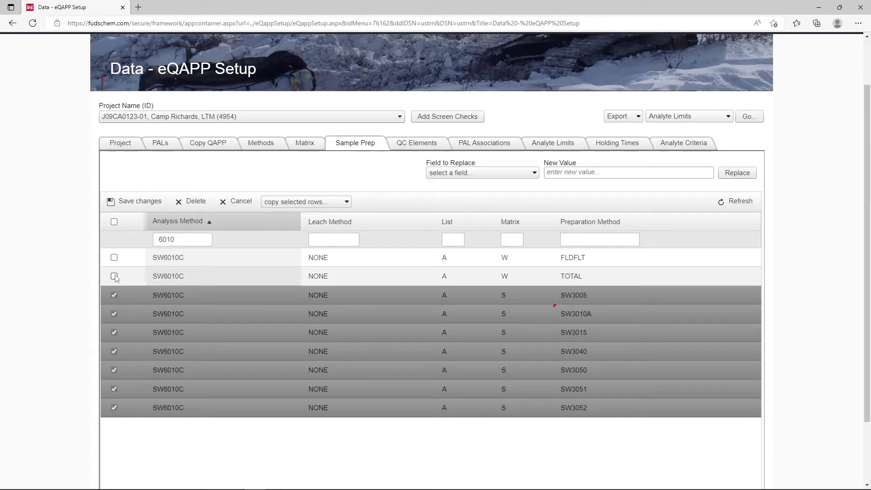
left_click(113, 313)
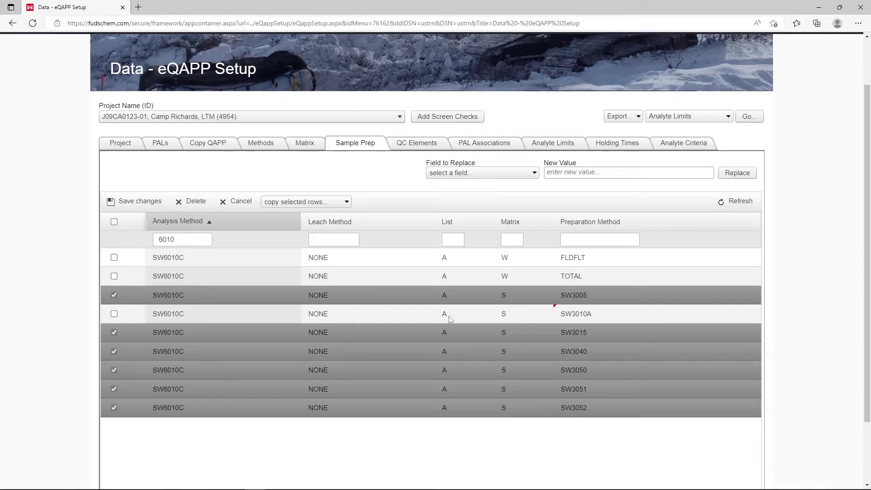
left_click(197, 202)
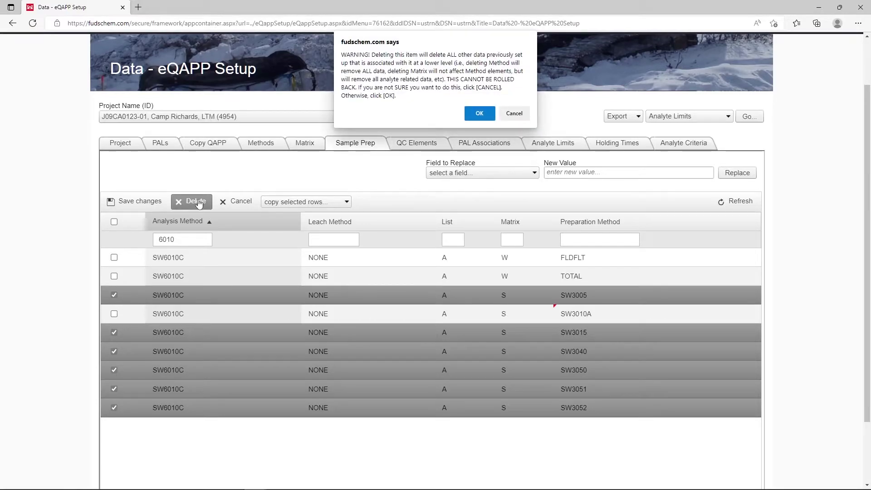
left_click(481, 113)
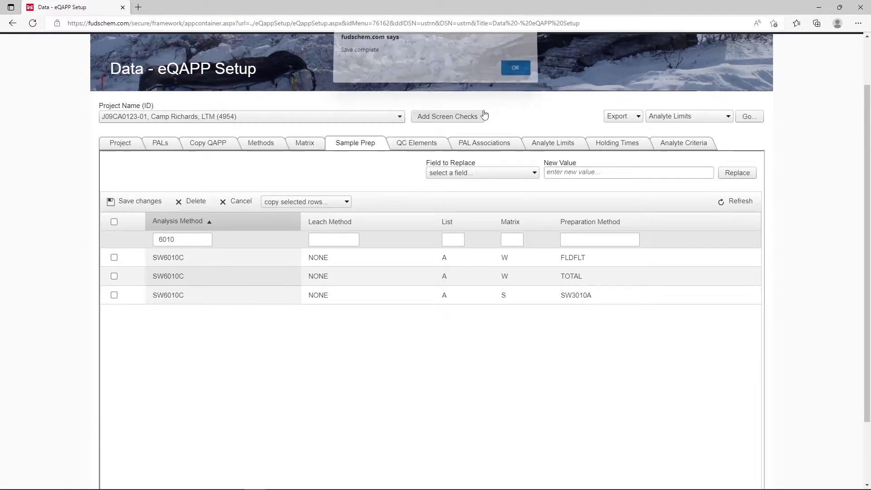
left_click(514, 67)
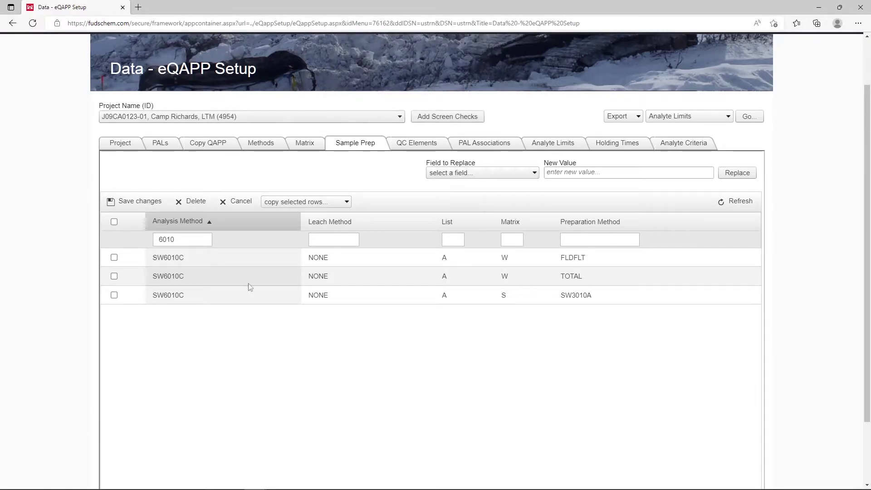
left_click(125, 204)
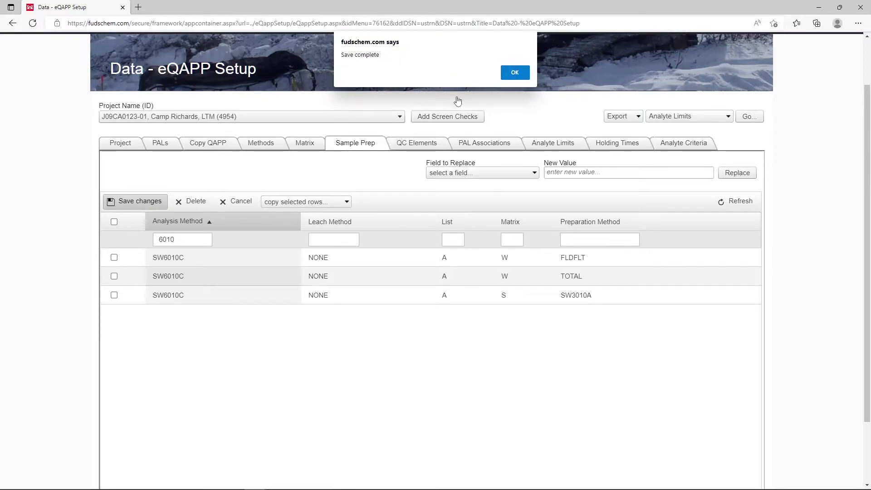
left_click(515, 72)
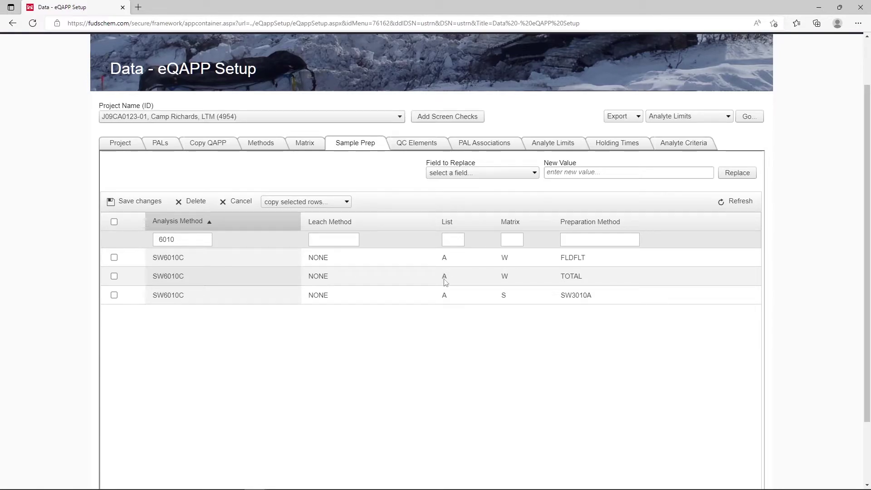
Try to delete both SW6010C matrix W rows, FLDFLT and TOTAL, together
left_click(113, 257)
left_click(114, 276)
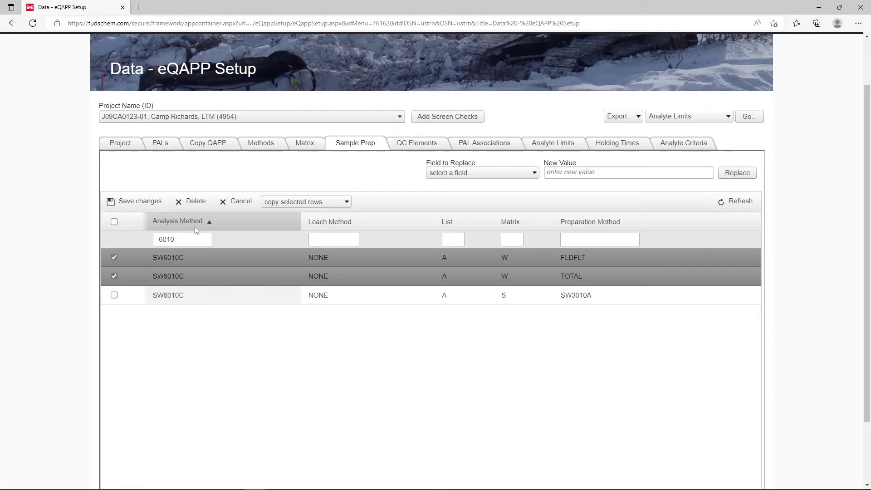
left_click(197, 203)
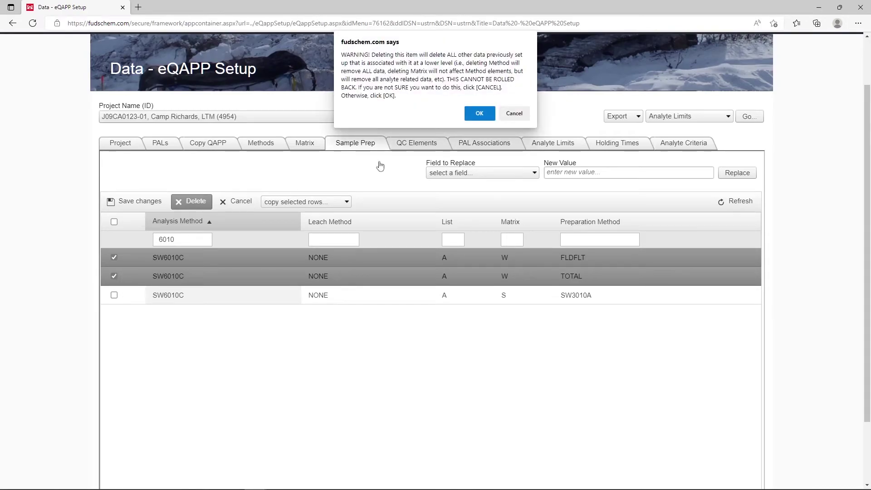
left_click(479, 116)
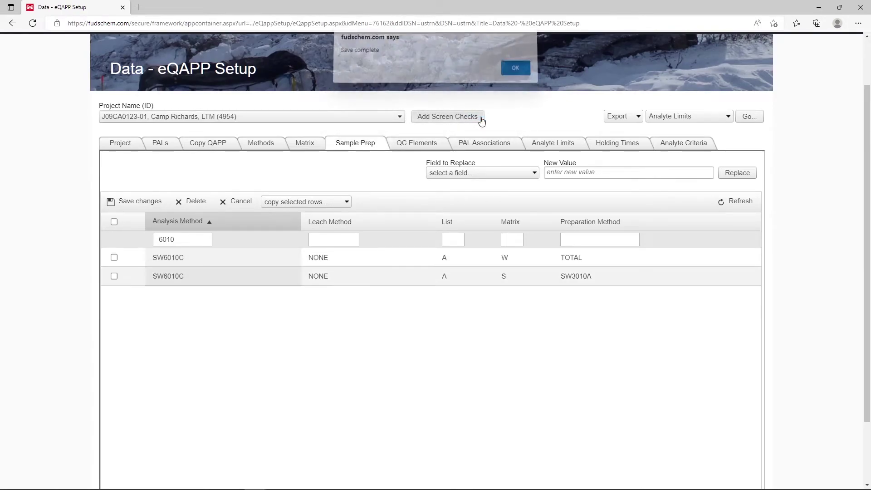
left_click(515, 72)
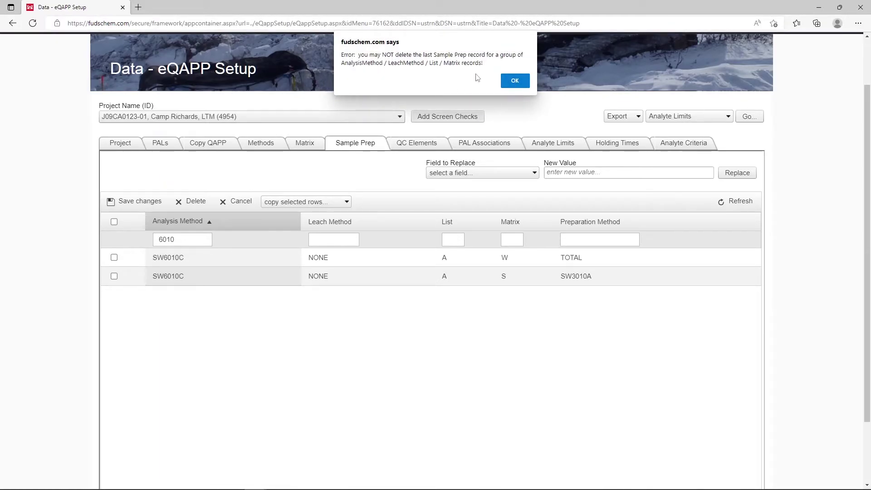
left_click(516, 81)
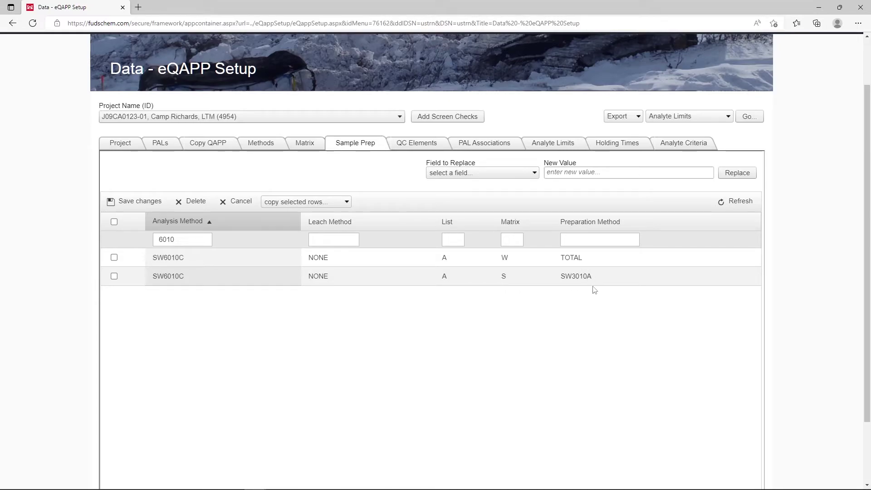
Copy the SW6010C matrix S row with SW3010A to Extraction Method SW3010
left_click(114, 276)
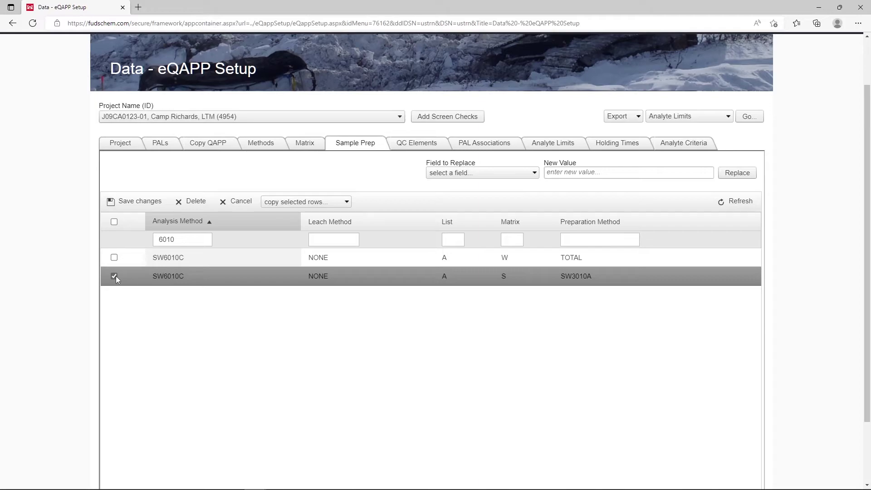
left_click(338, 202)
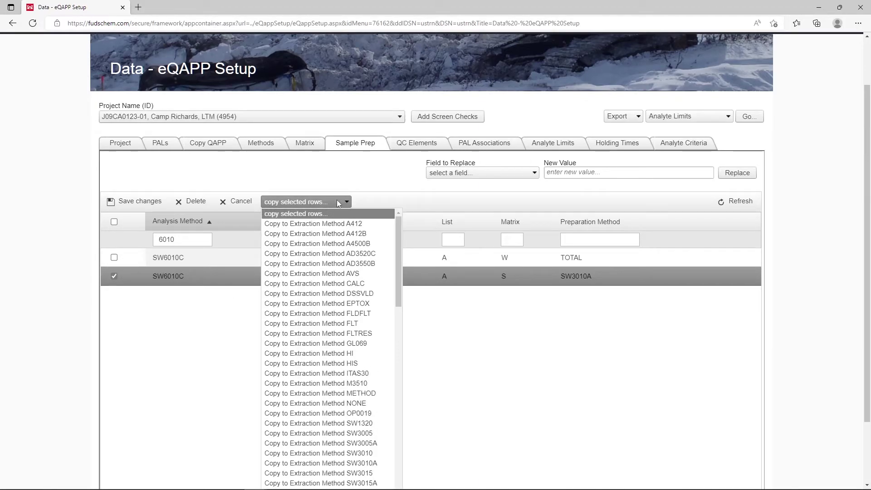
left_click_drag(399, 223, 406, 313)
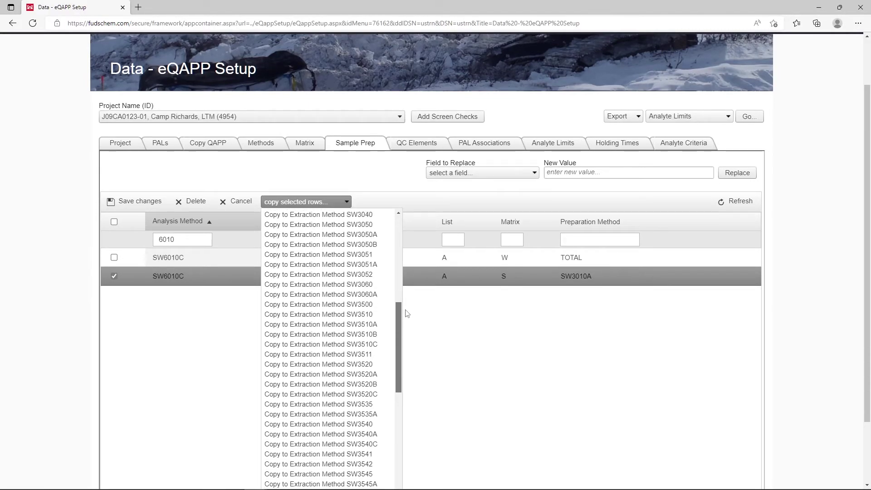
scroll(386, 294, "up", 5)
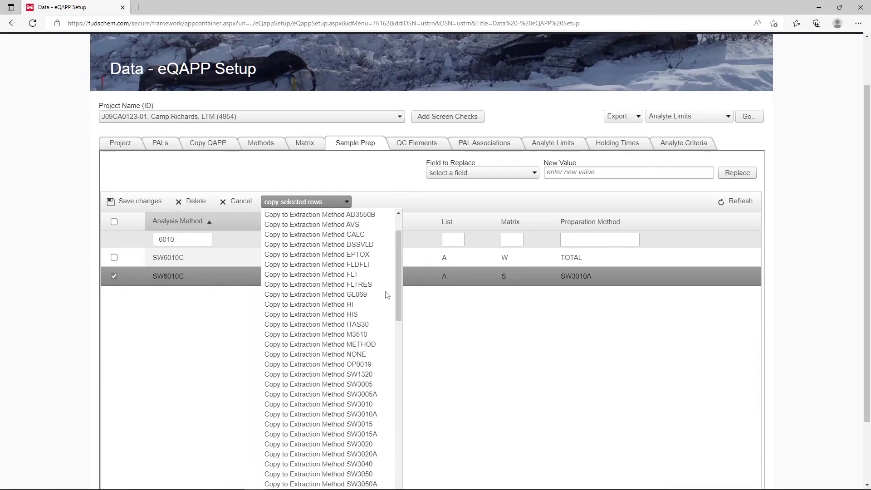
left_click(377, 403)
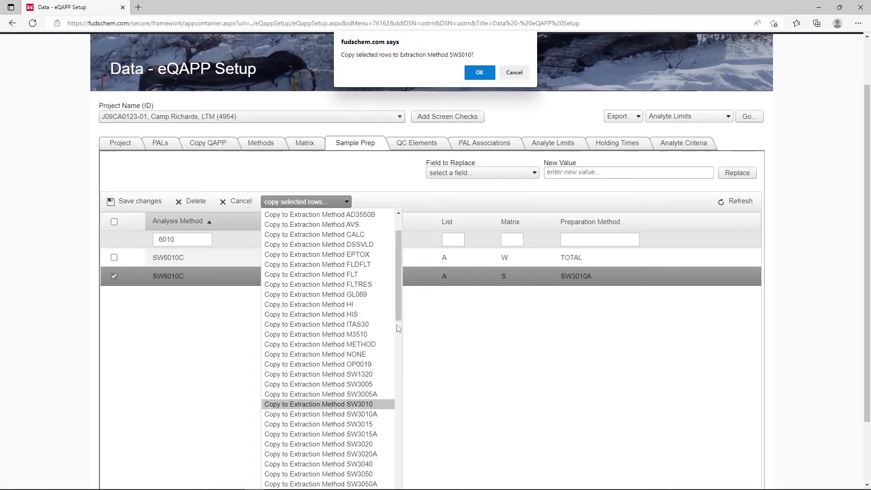
left_click(481, 72)
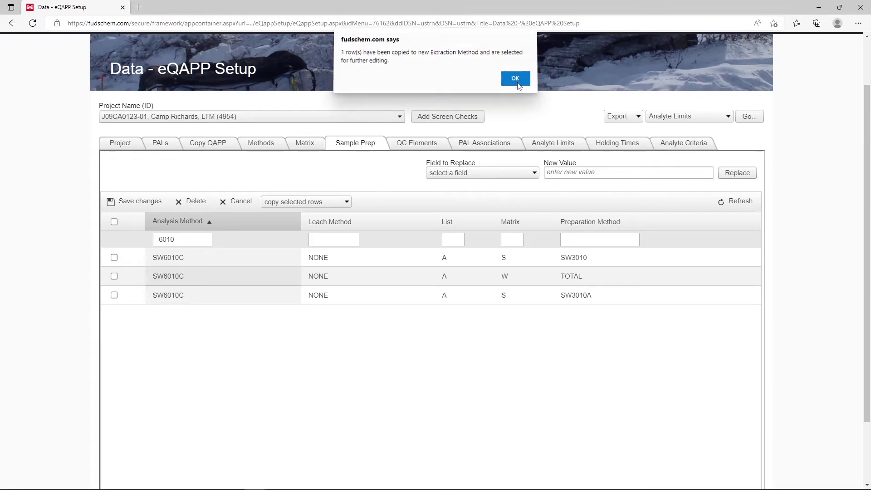
left_click(516, 81)
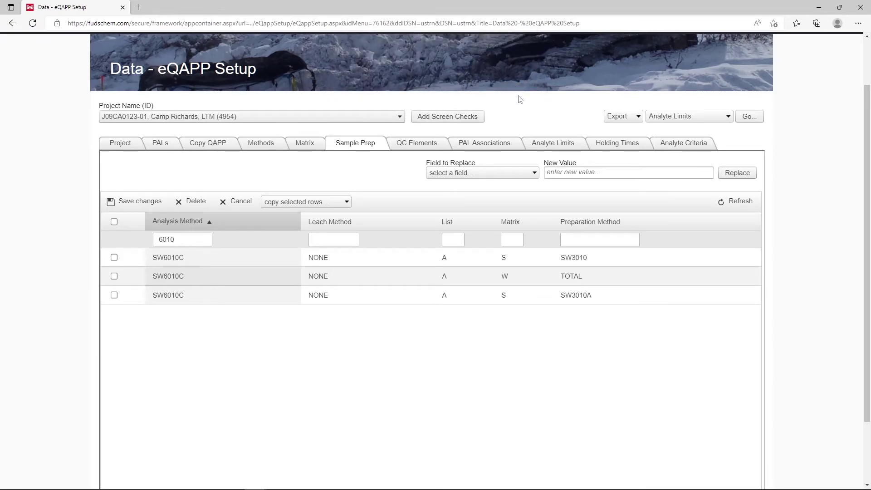
Select all the filtered SW6010C rows and set Preparation Method as the field to replace
left_click(114, 221)
left_click(480, 173)
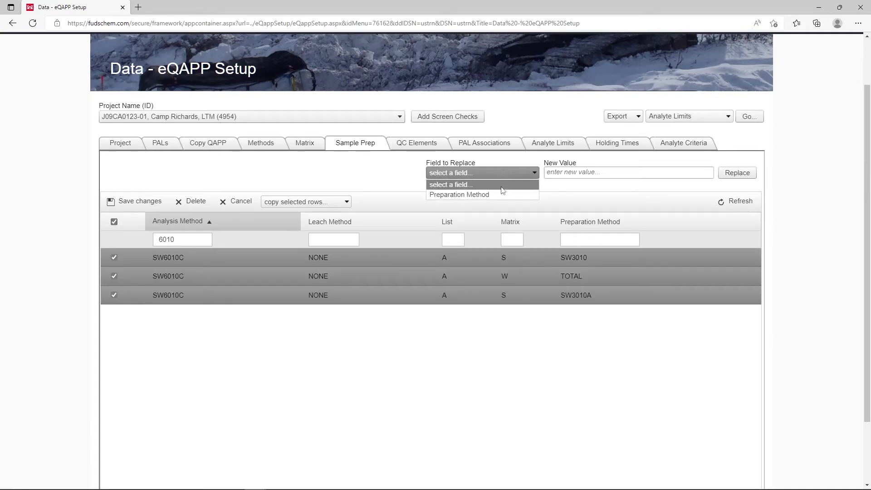
left_click(502, 193)
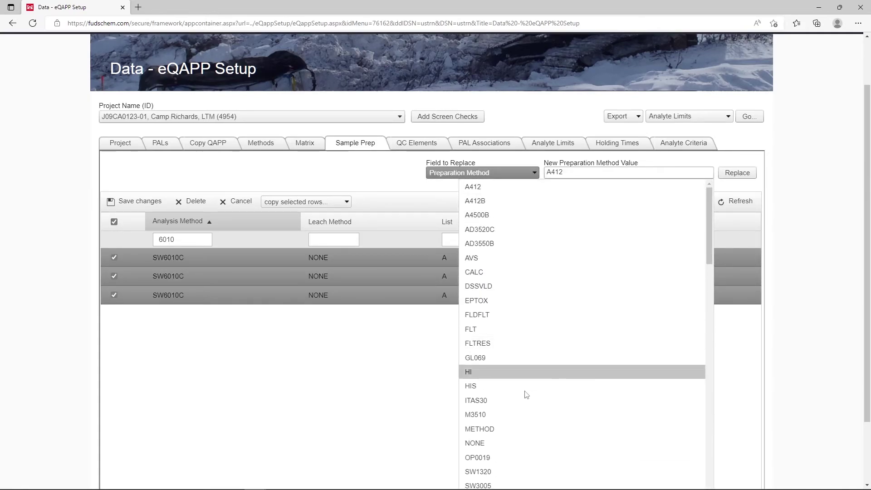